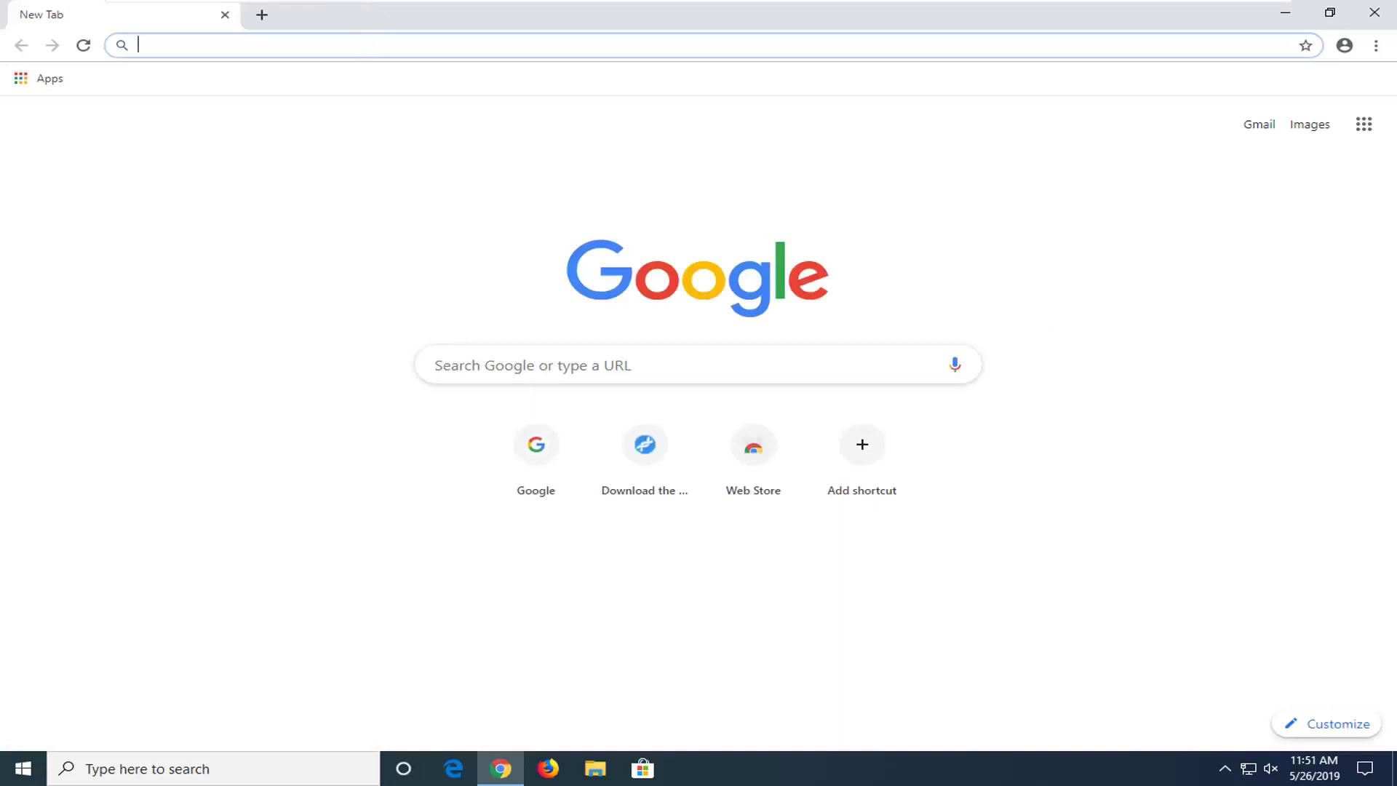
# - Load the Visual C++ Redistributable for Visual Studio 2015 page and open its download file chooser
pyautogui.write('https://www.microsoft.com/en-in/download/details.aspx?id=48145')
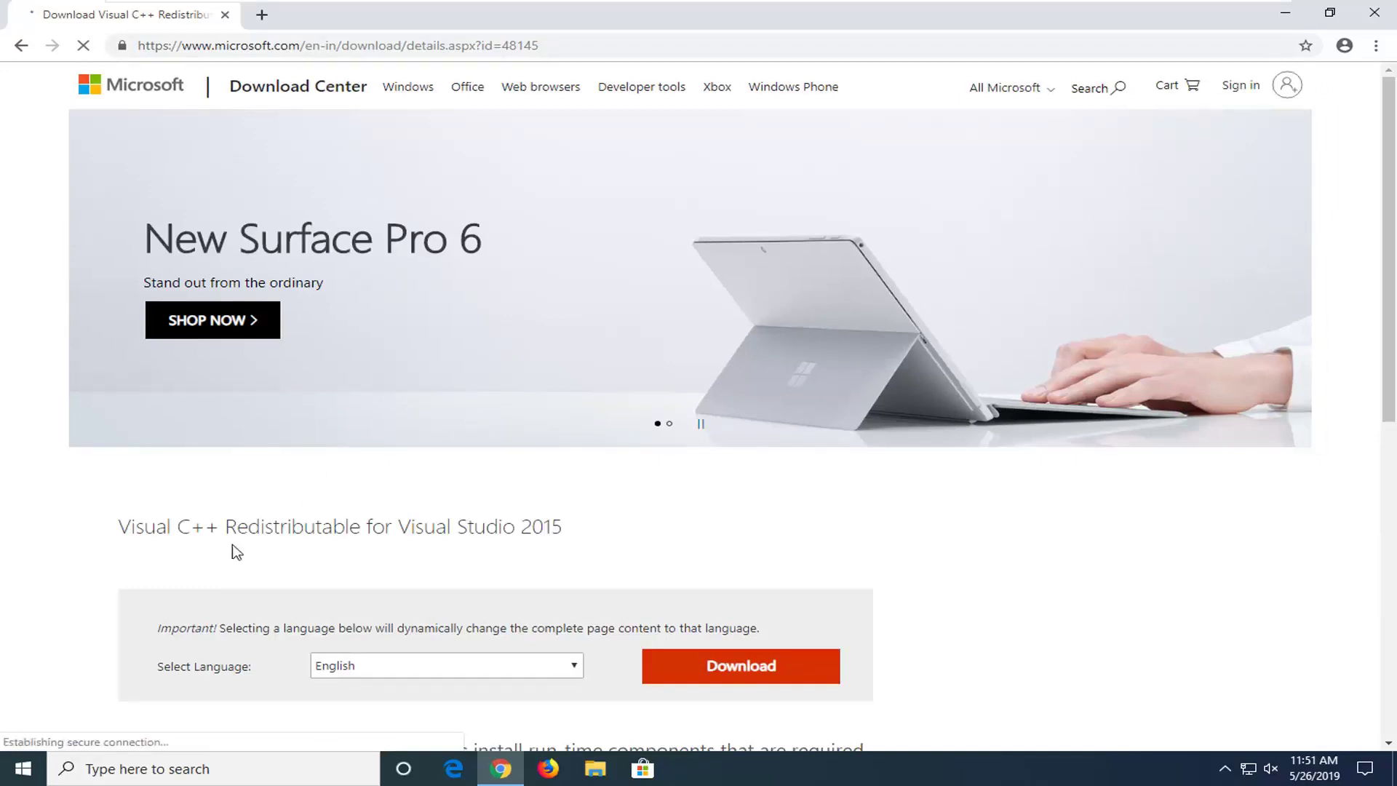
pyautogui.click(748, 660)
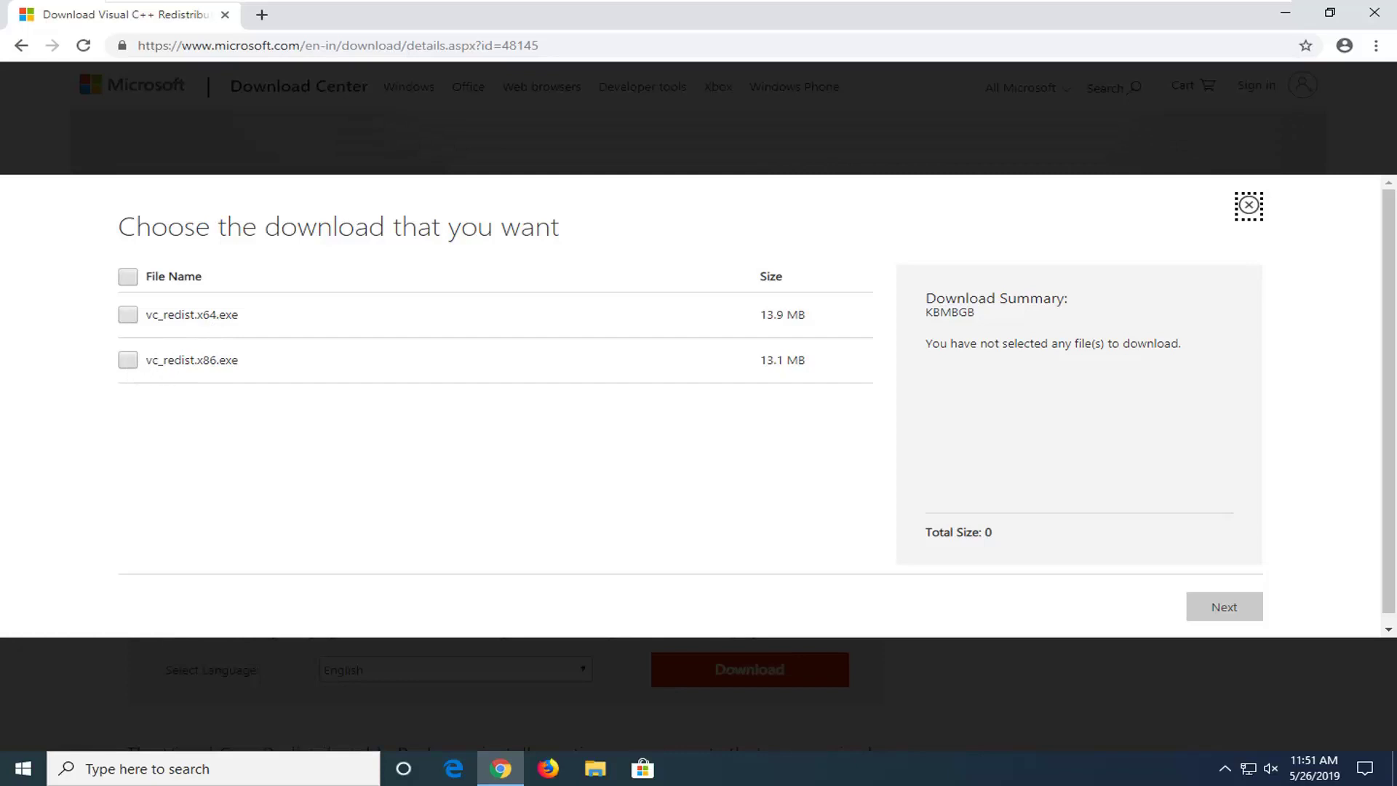
# - Select vc_redist.x86.exe and download it
pyautogui.click(127, 361)
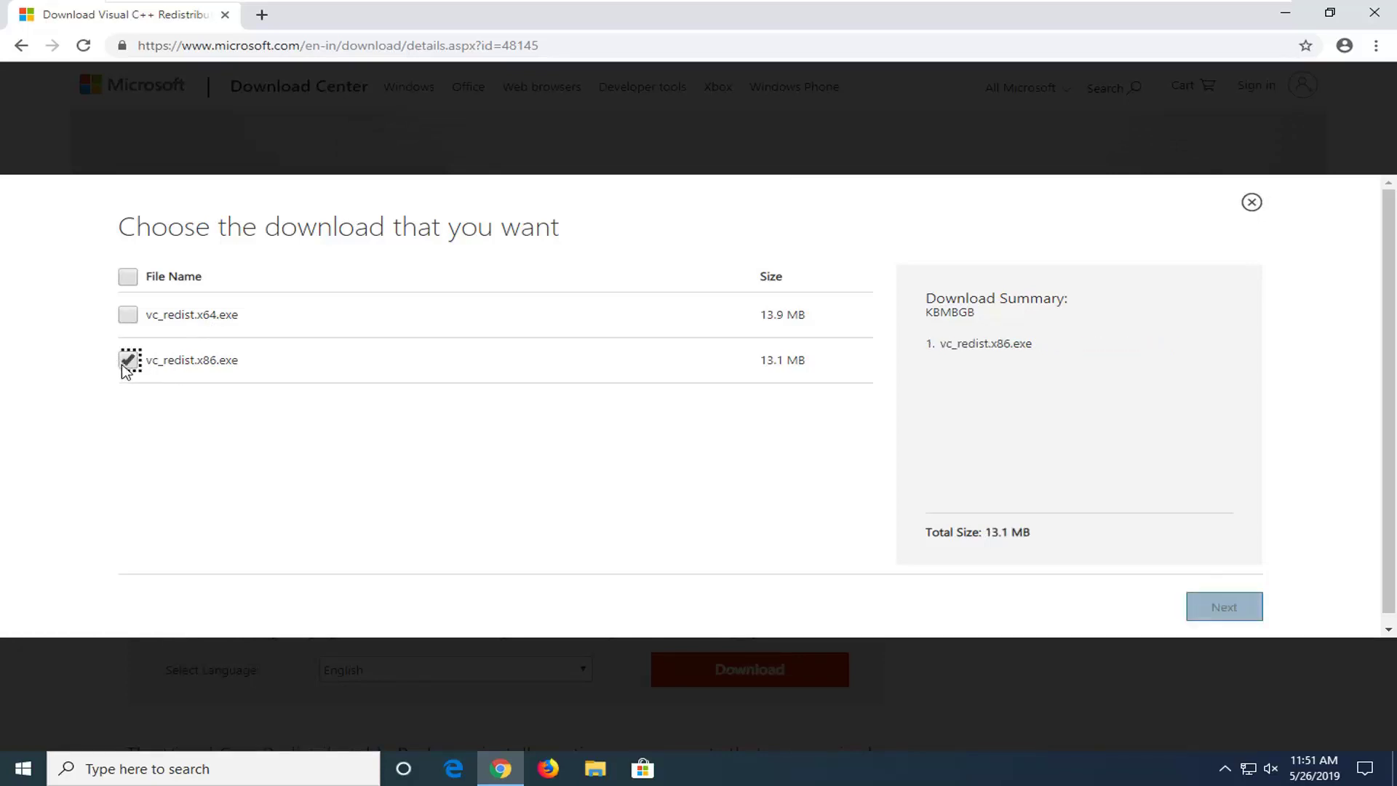
pyautogui.click(1239, 614)
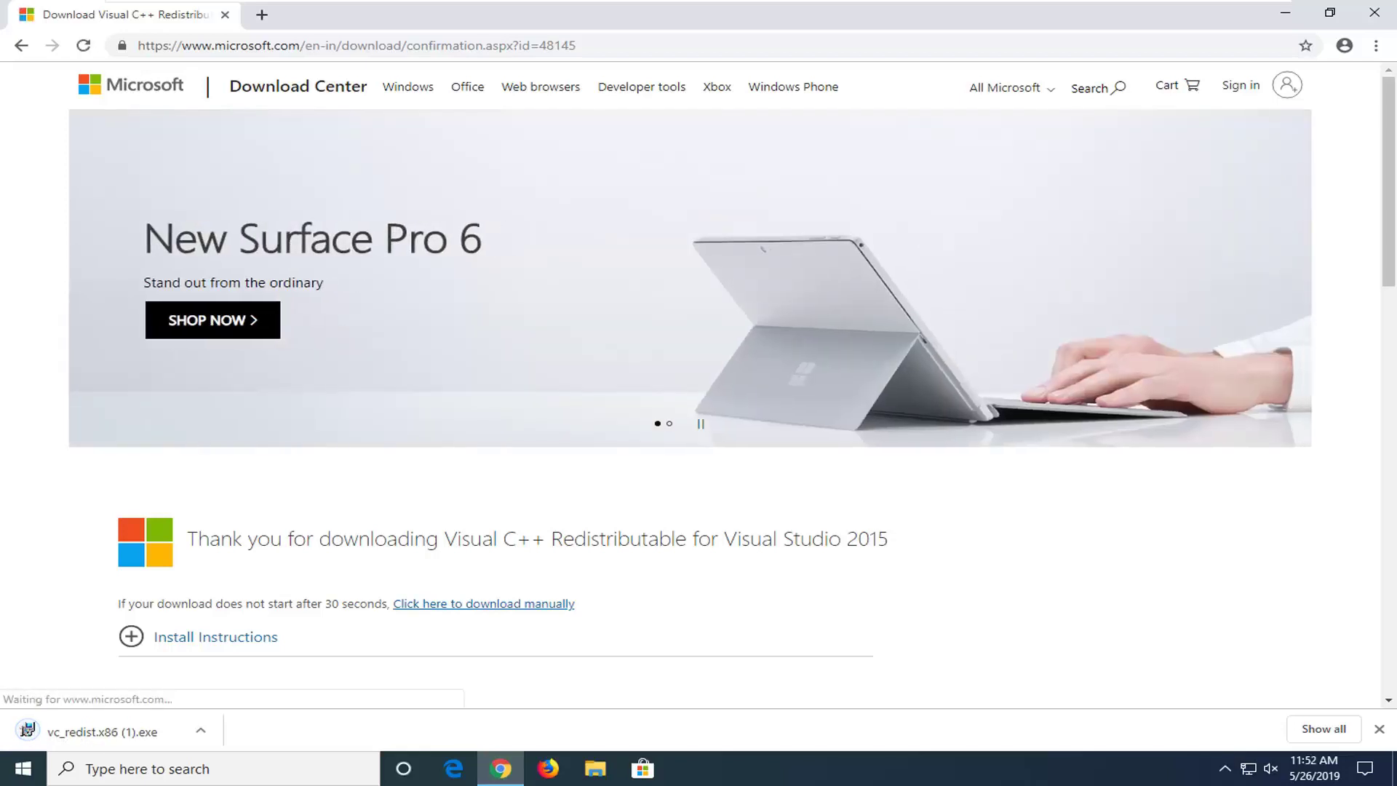
# - Run the downloaded vc_redist.x86.exe and repair the existing installation, approving the UAC prompt
pyautogui.click(66, 729)
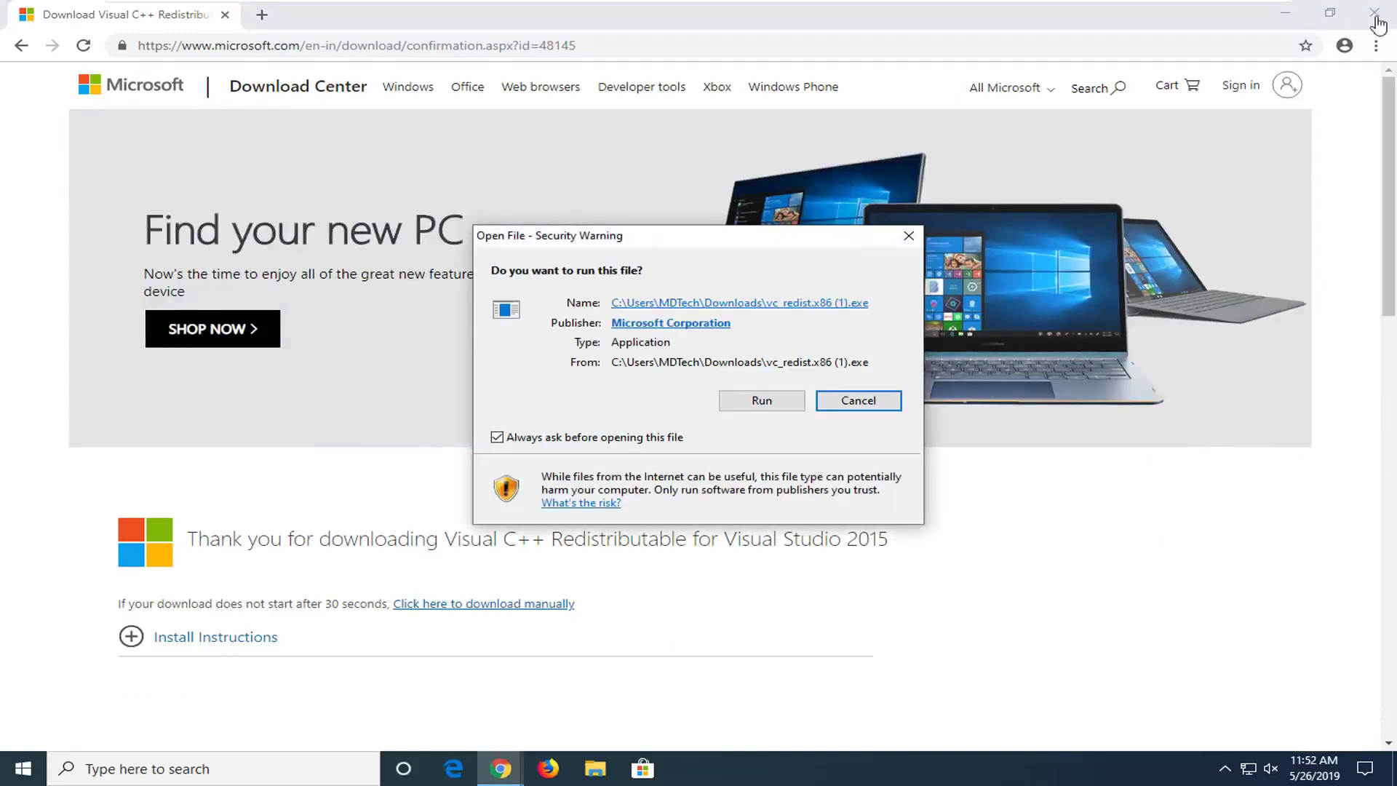
pyautogui.click(1284, 13)
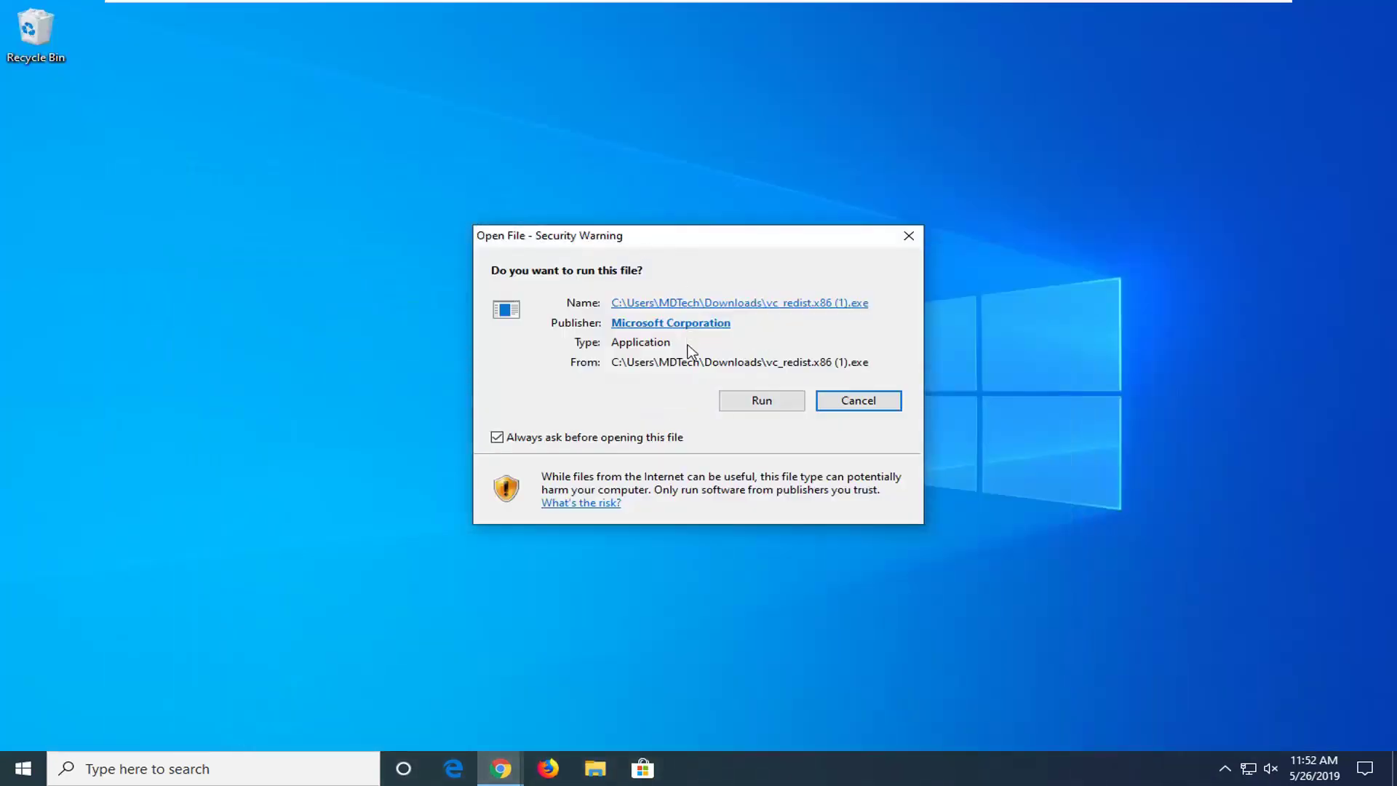
pyautogui.click(739, 406)
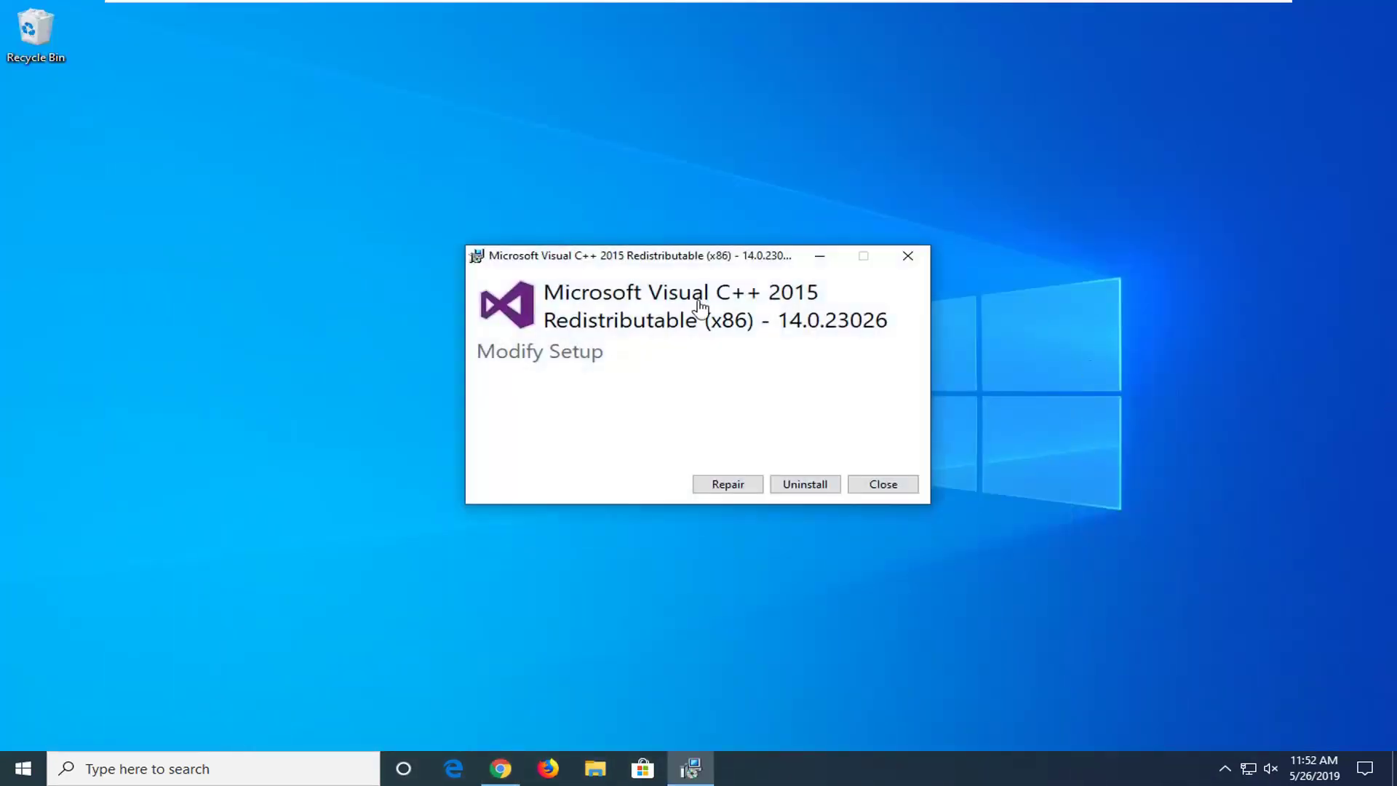
pyautogui.click(788, 488)
pyautogui.click(596, 498)
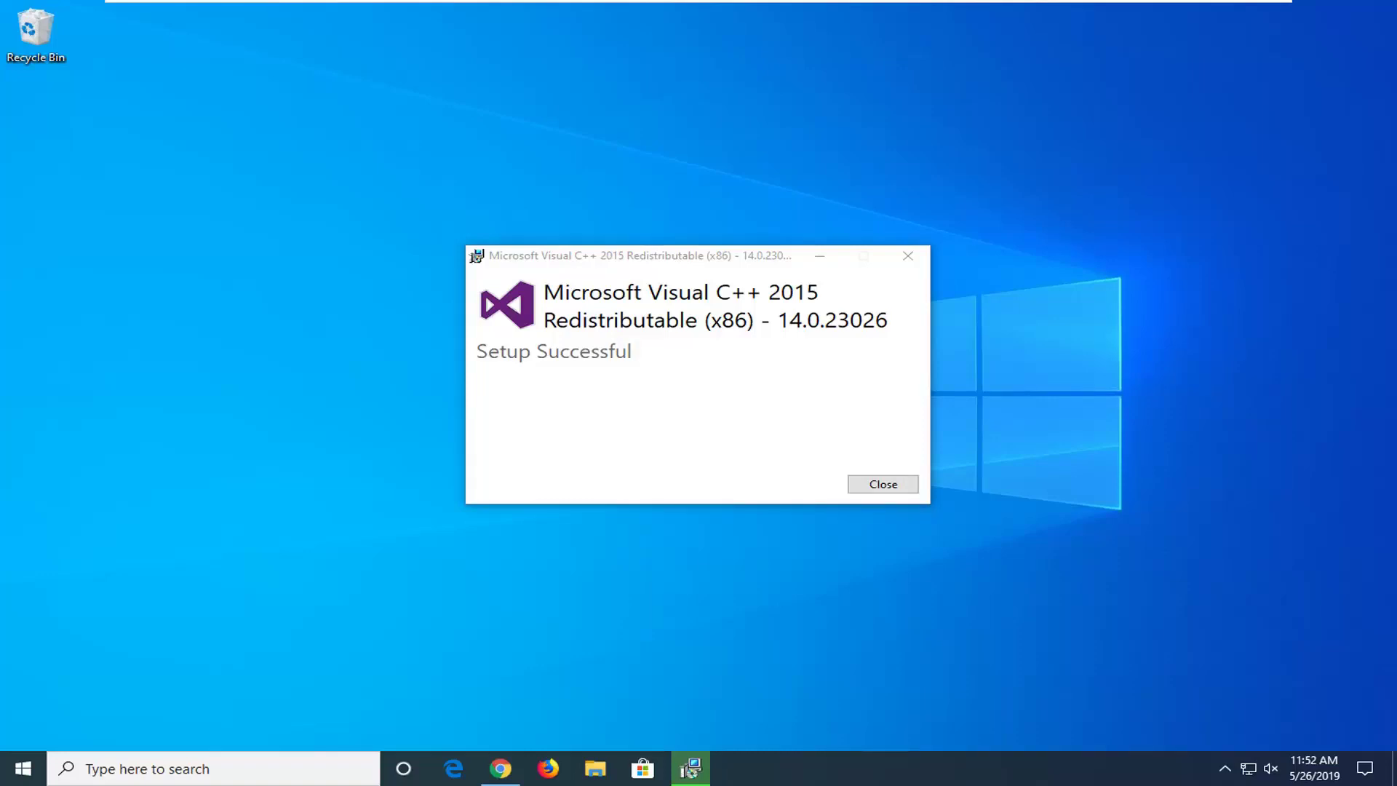
# - Close the finished setup and reopen vc_redist.x86 (1).exe from Chrome's Downloads list
pyautogui.click(883, 483)
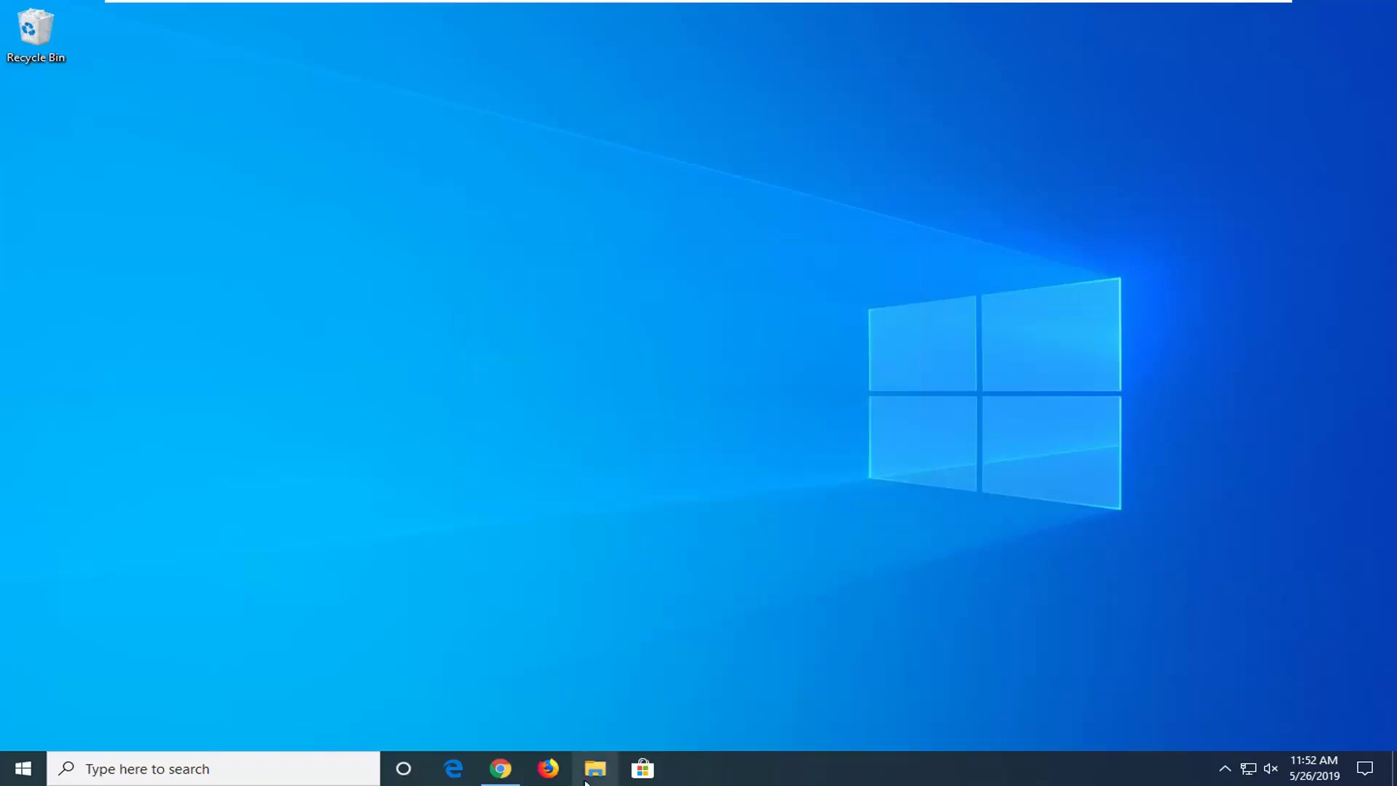
pyautogui.click(499, 768)
pyautogui.click(1376, 45)
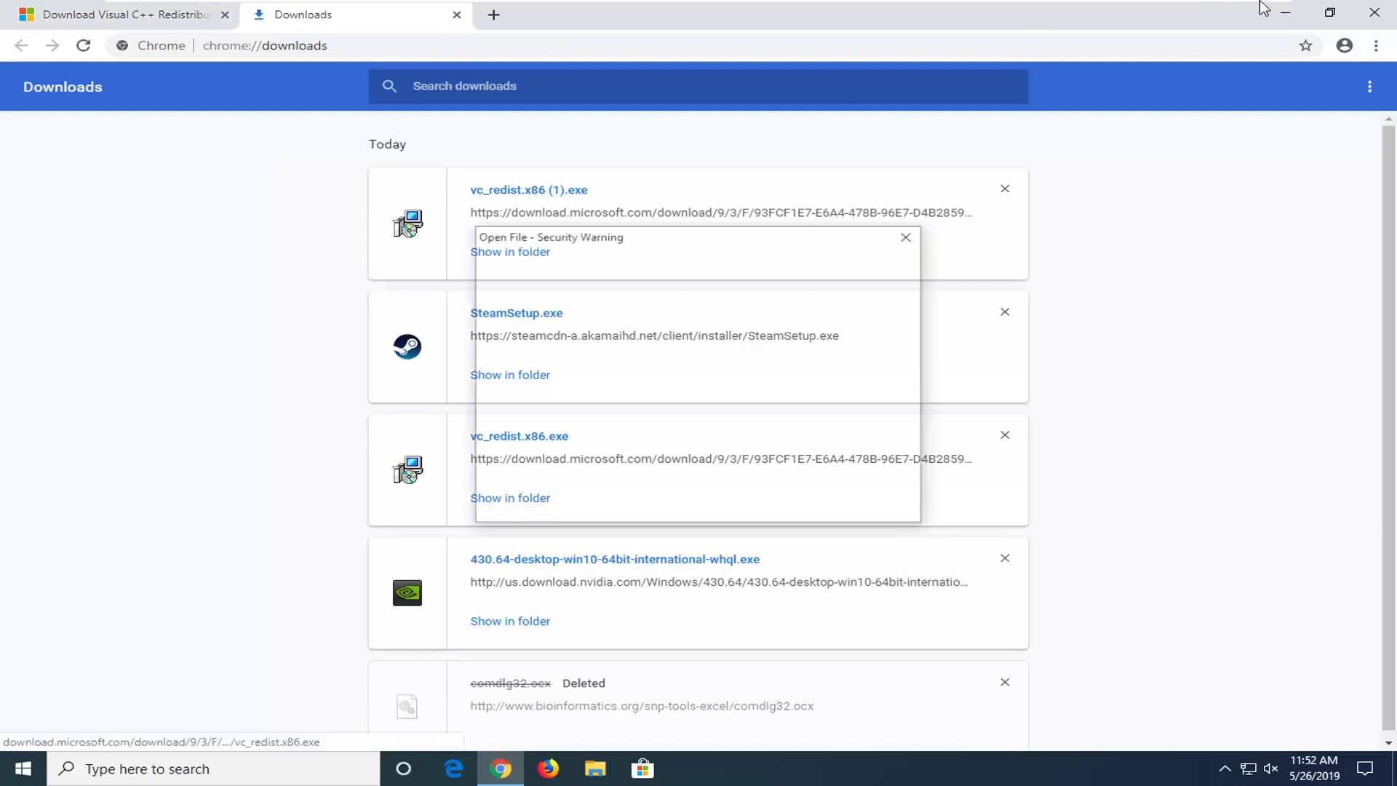
pyautogui.click(535, 193)
pyautogui.click(1285, 13)
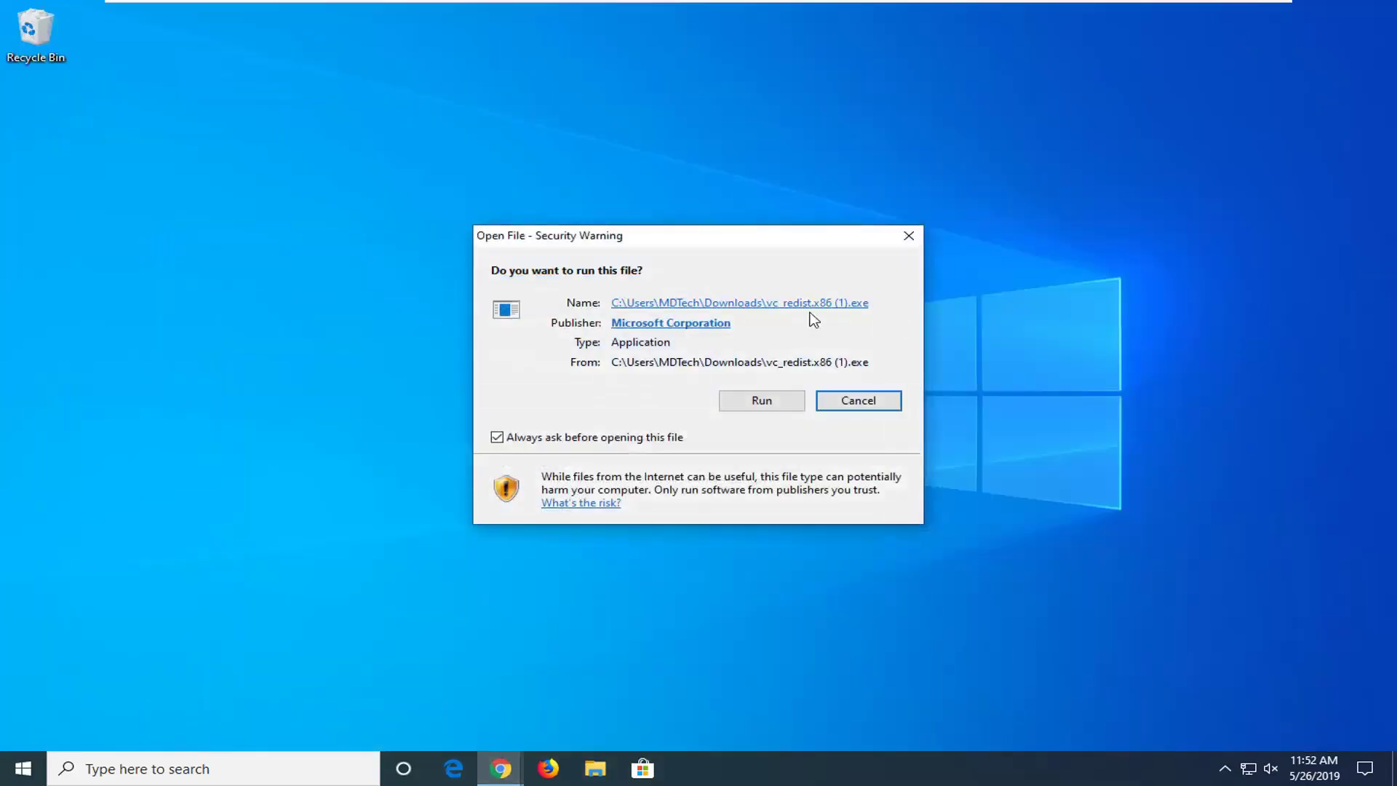
# - Run vc_redist.x86 (1).exe, accept the license terms, approve UAC, and close at Setup Successful
pyautogui.click(760, 403)
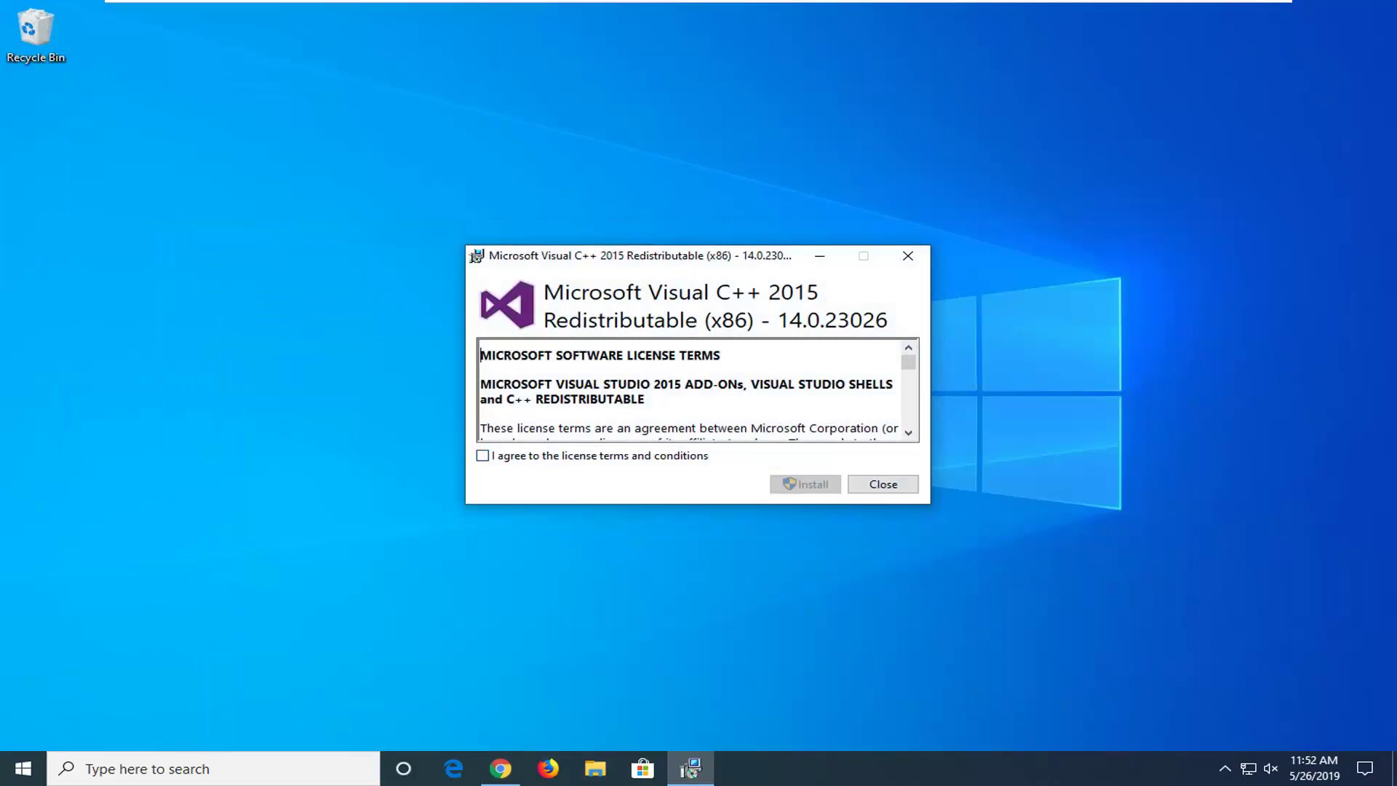
pyautogui.click(483, 454)
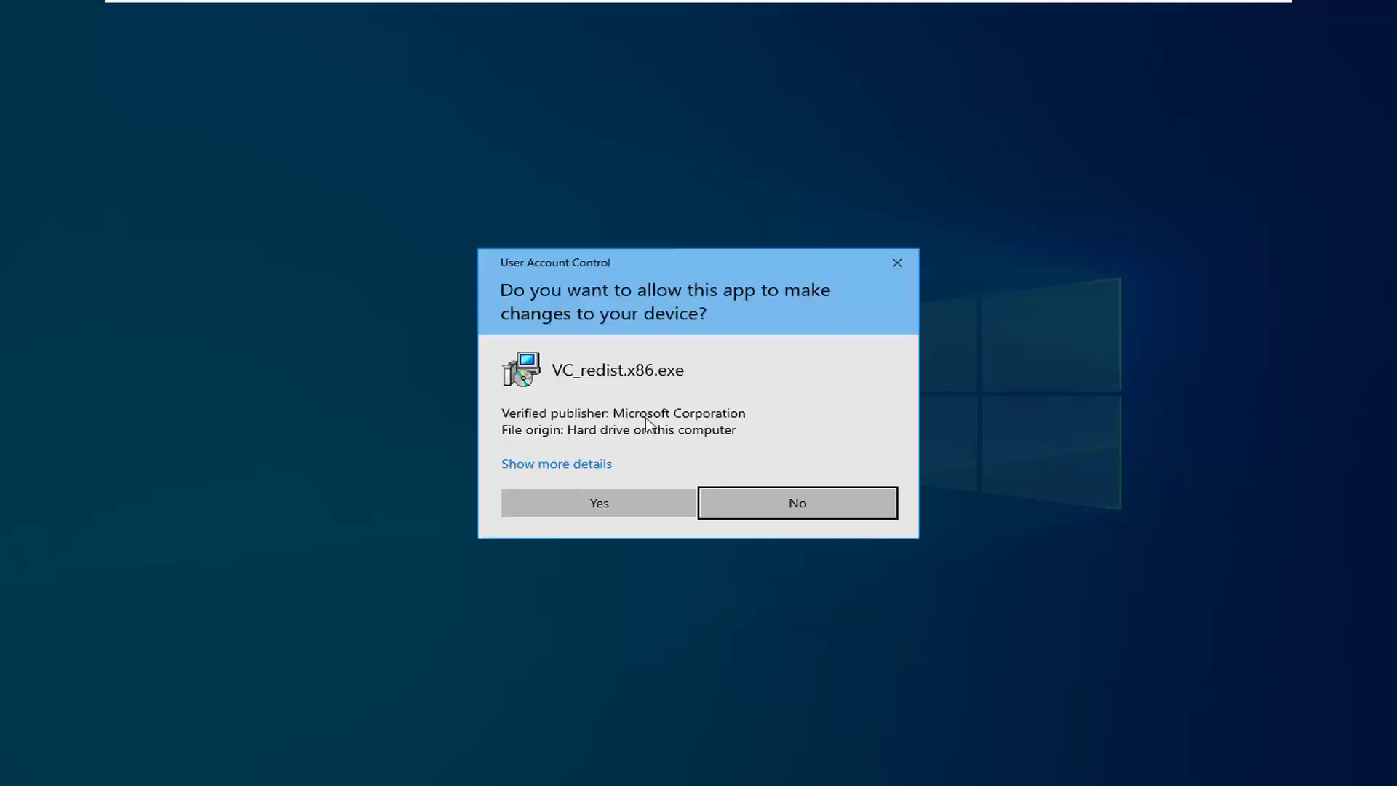
pyautogui.click(640, 505)
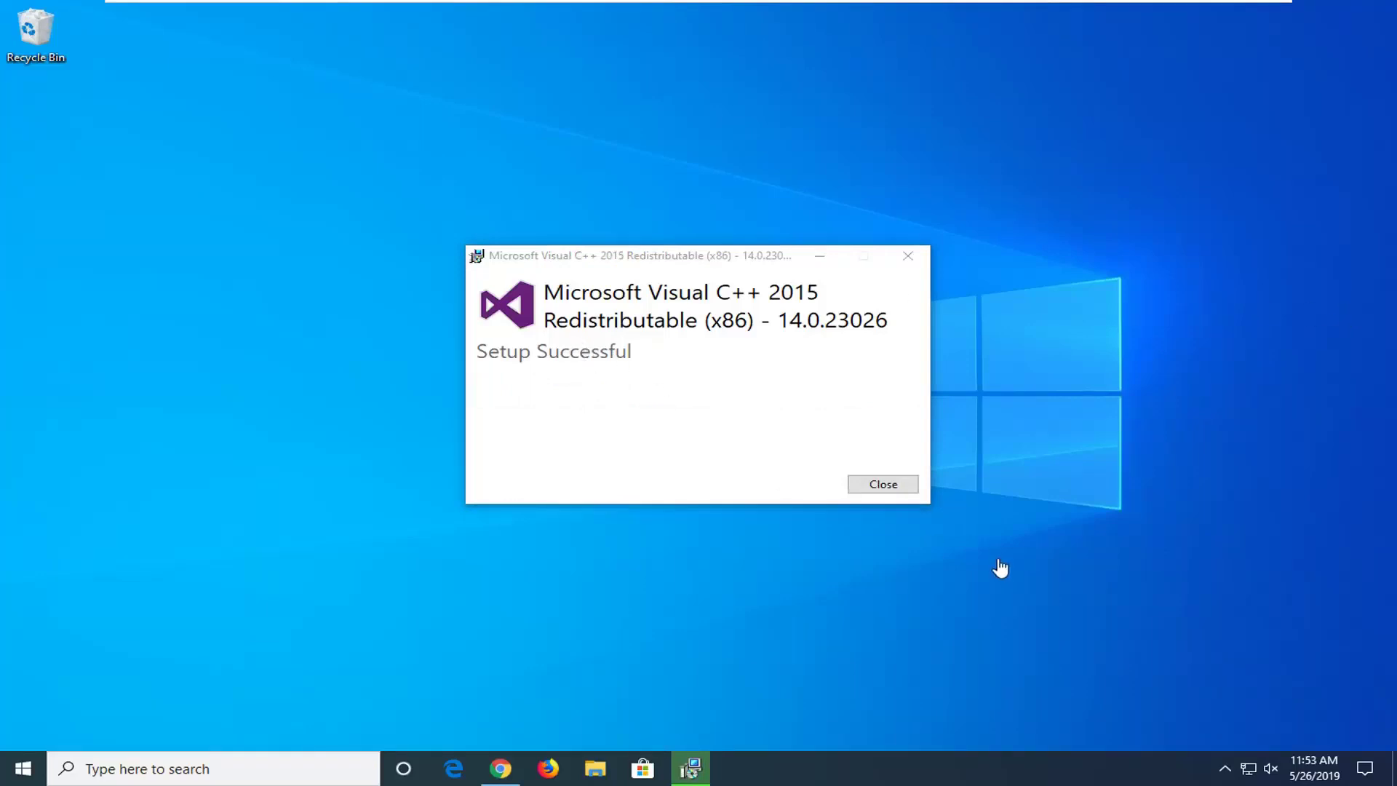
pyautogui.click(886, 485)
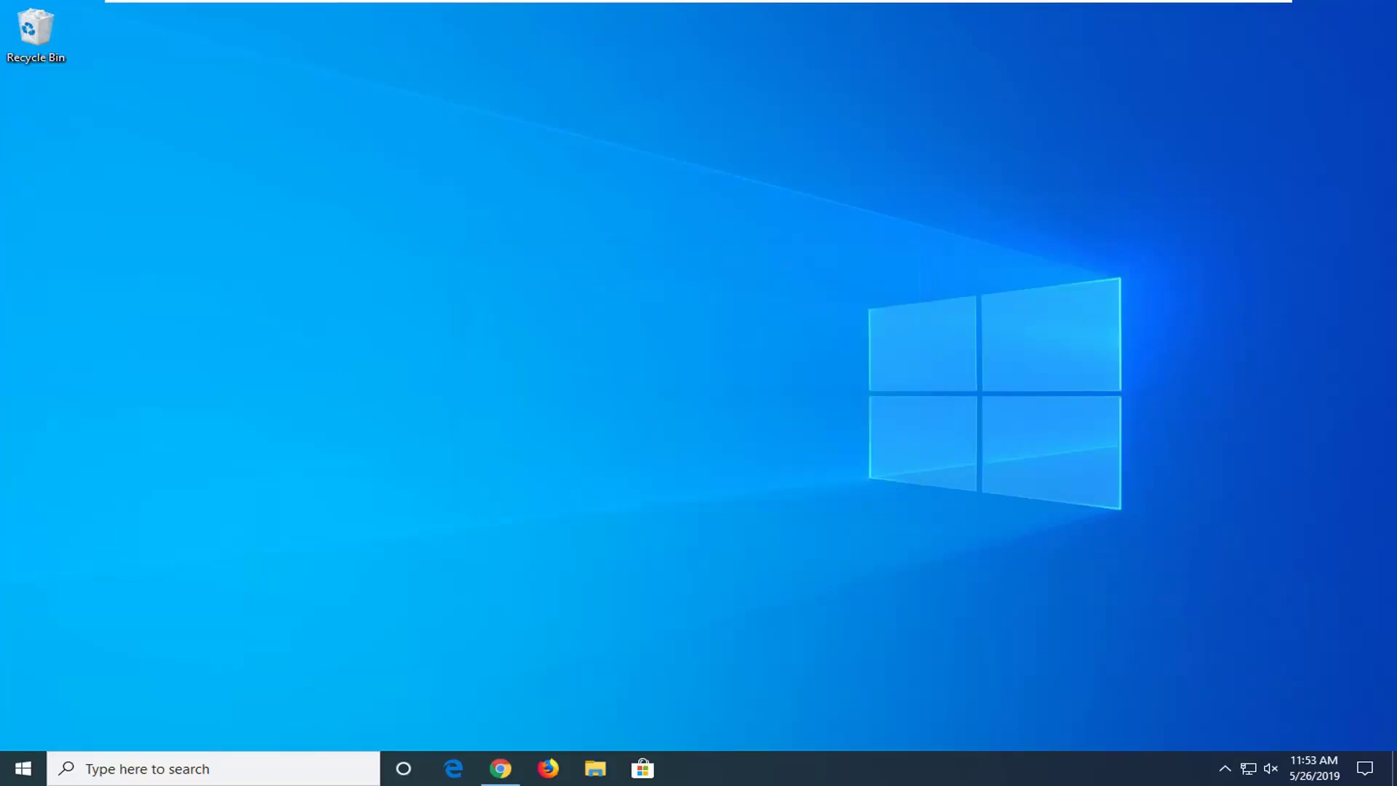